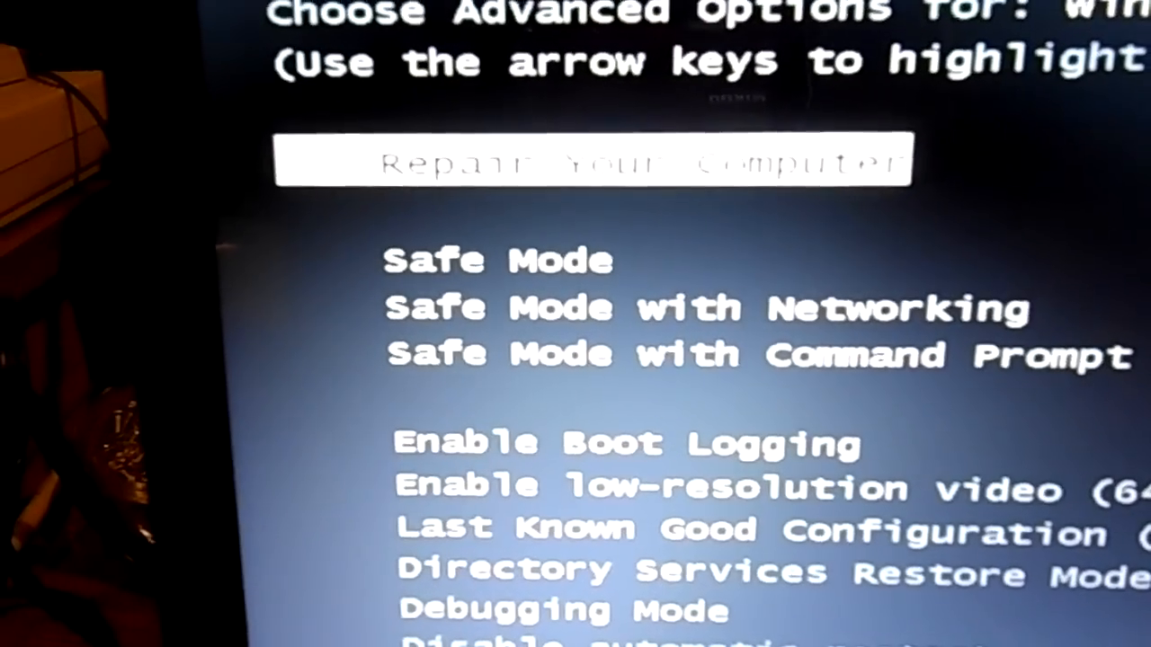
Highlight Repair Your Computer in Advanced Boot Options and start it.
key("Down")
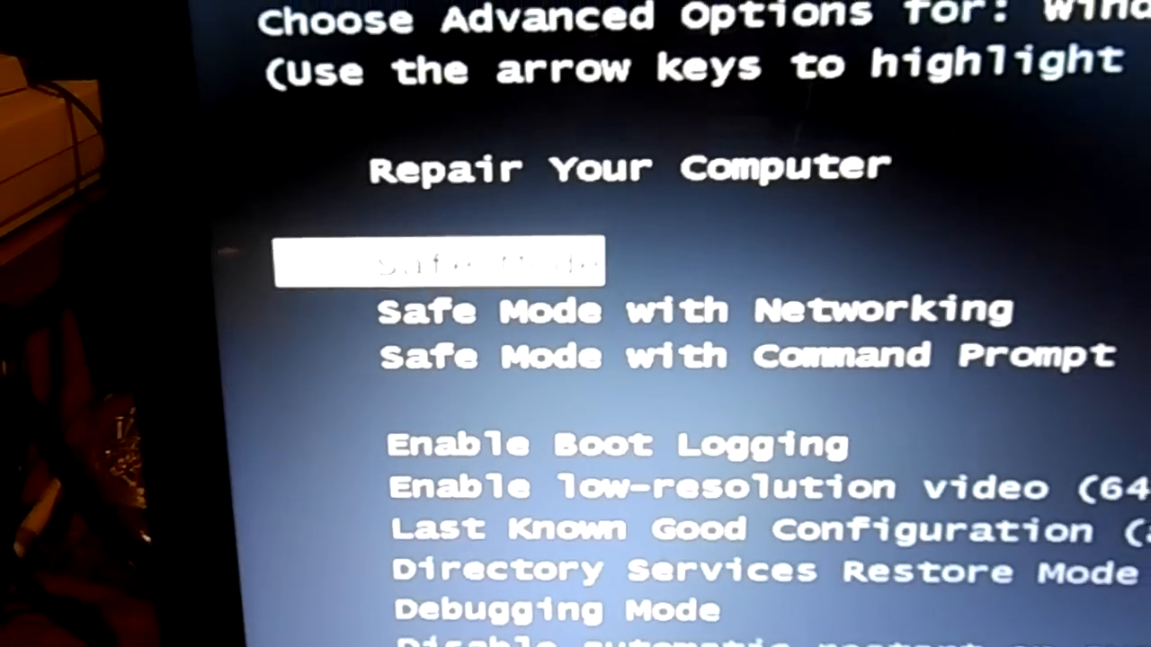
key("Up")
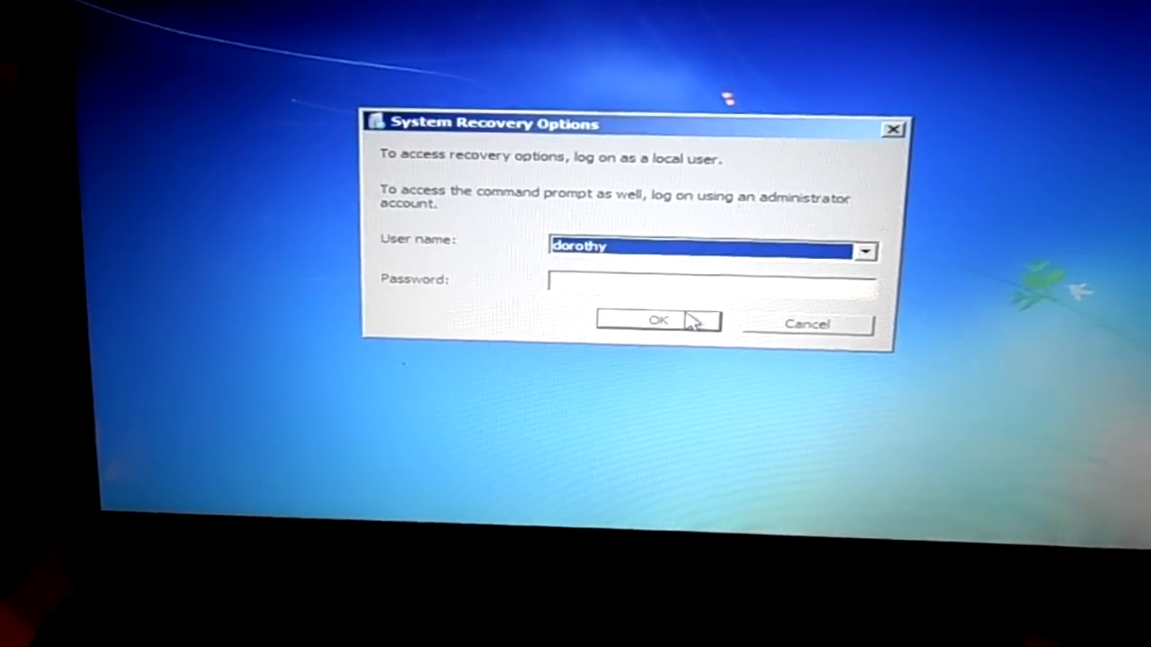
Log on to System Recovery Options with the existing user name and a blank password.
left_click(693, 322)
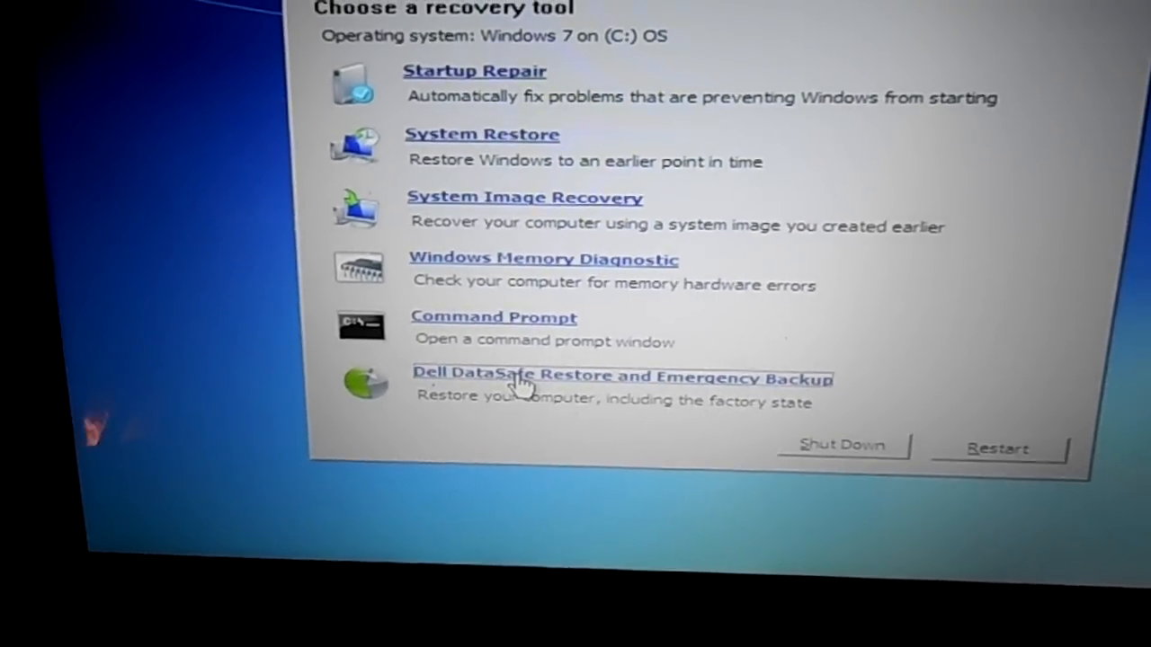
Launch Dell DataSafe Restore and Emergency Backup from the recovery tool list.
left_click(517, 382)
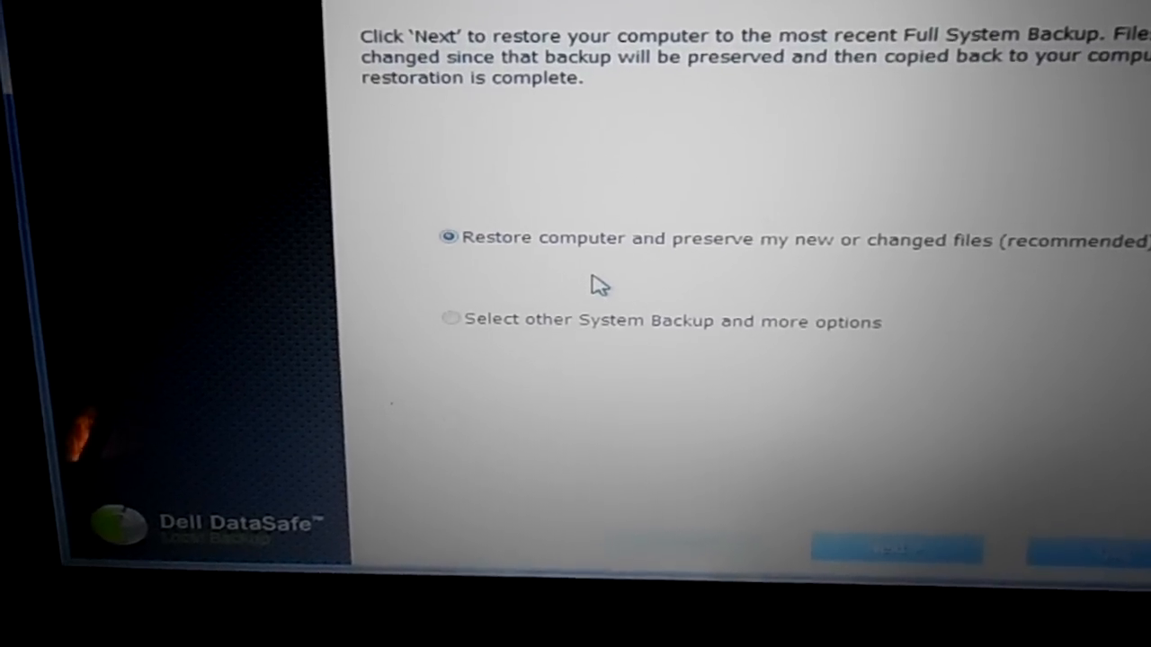
Choose 'Select other System Backup and more options' and continue to the backup list.
left_click(499, 284)
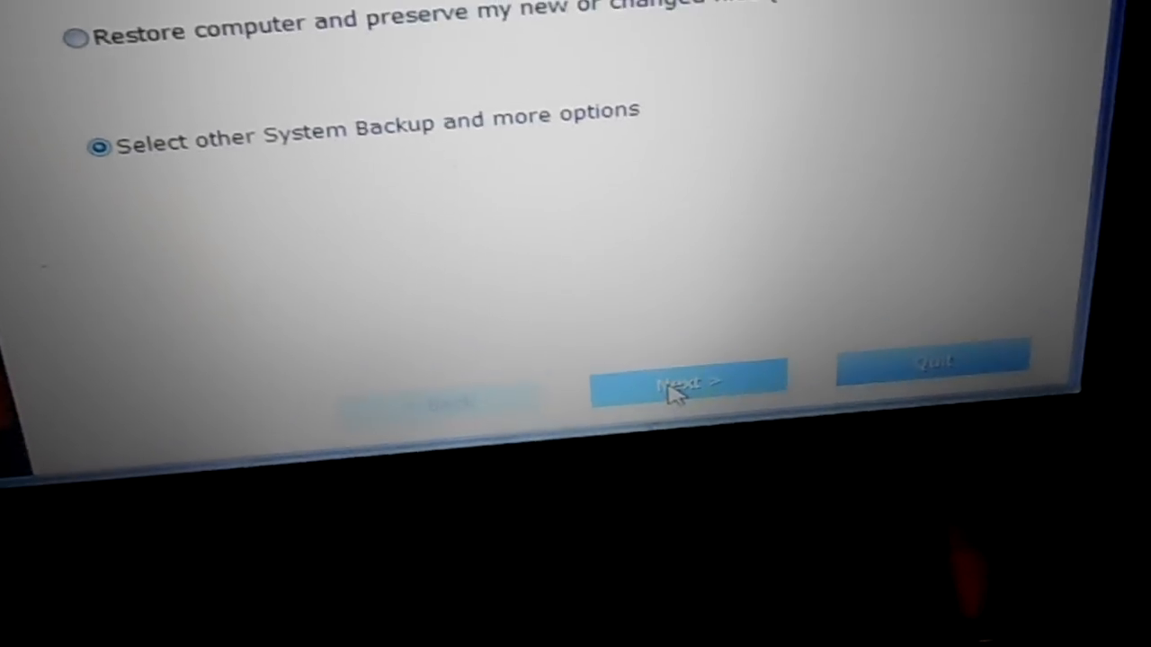
left_click(699, 395)
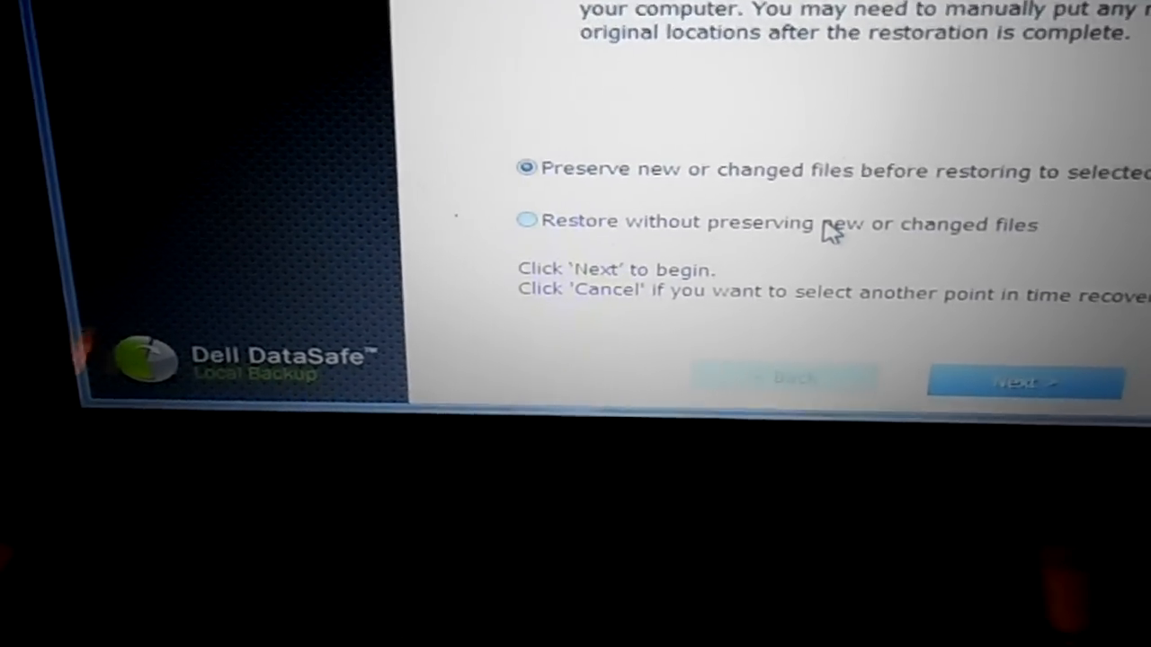
Restore the factory image without preserving changed files, confirming 'Yes, continue' at the data-loss warning.
left_click(837, 247)
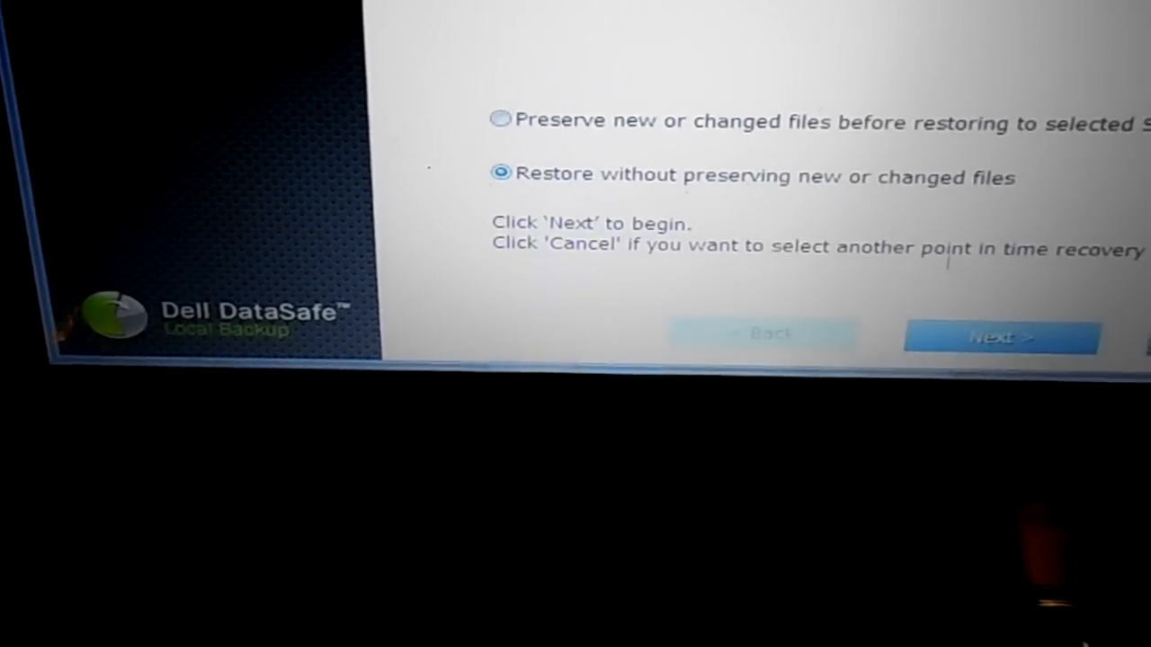
left_click(1002, 361)
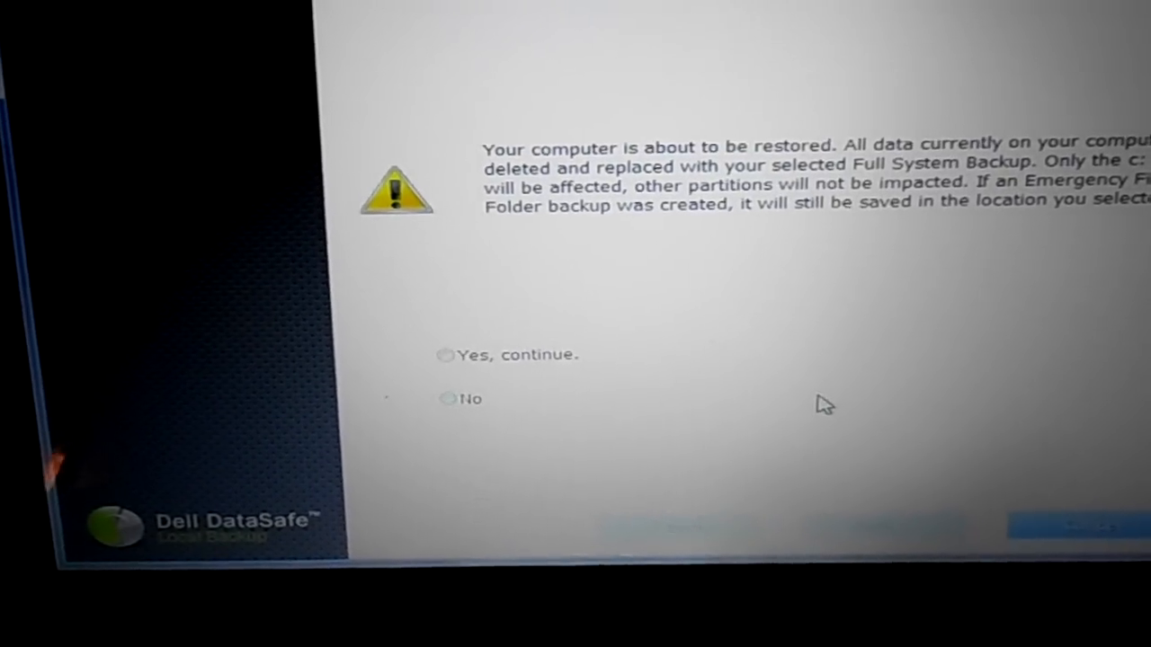
left_click(553, 324)
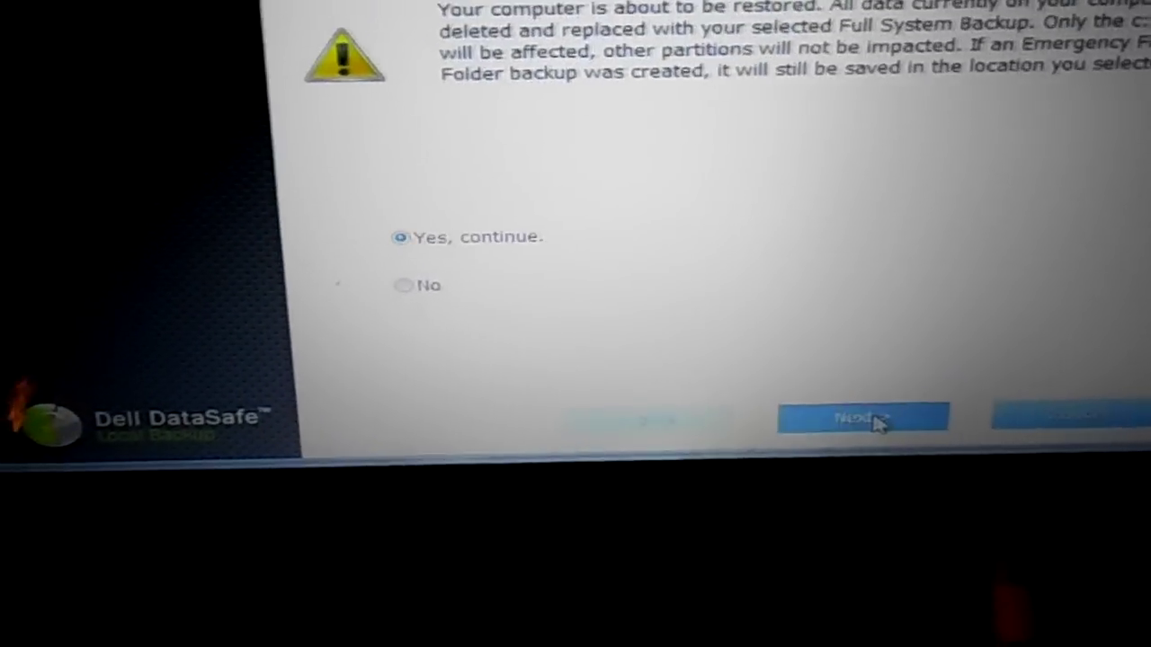
left_click(863, 418)
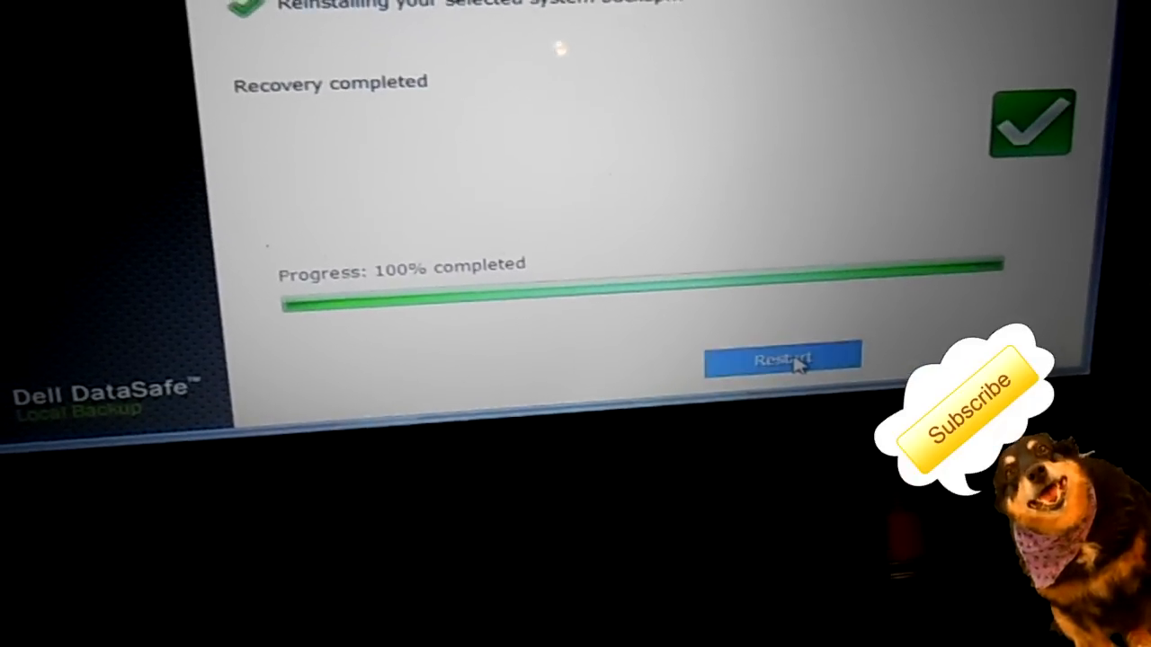
Restart the laptop once recovery reports 100% completed.
left_click(798, 361)
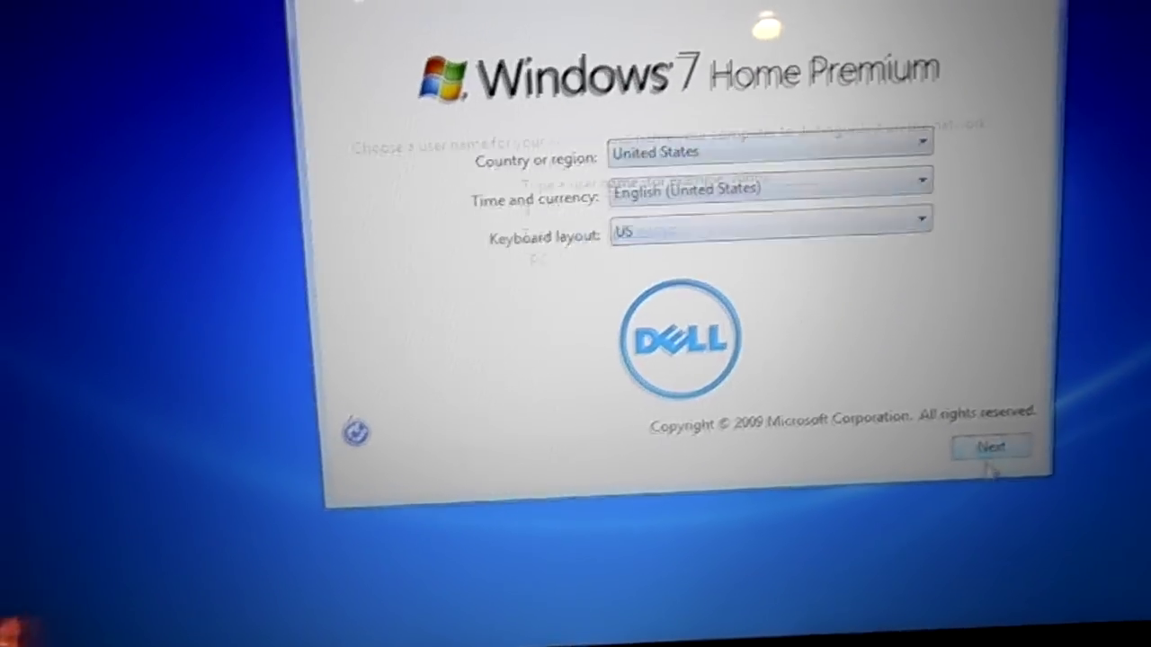
Accept the region and keyboard defaults and set the time zone to Eastern Time (US & Canada).
left_click(984, 439)
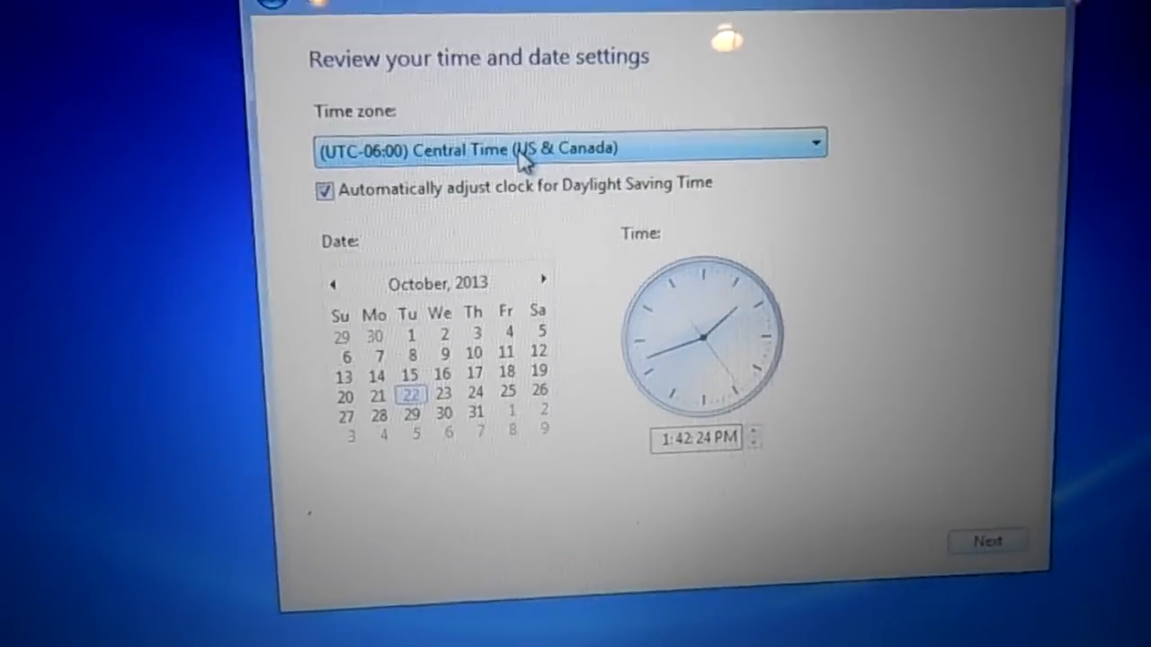
left_click(575, 151)
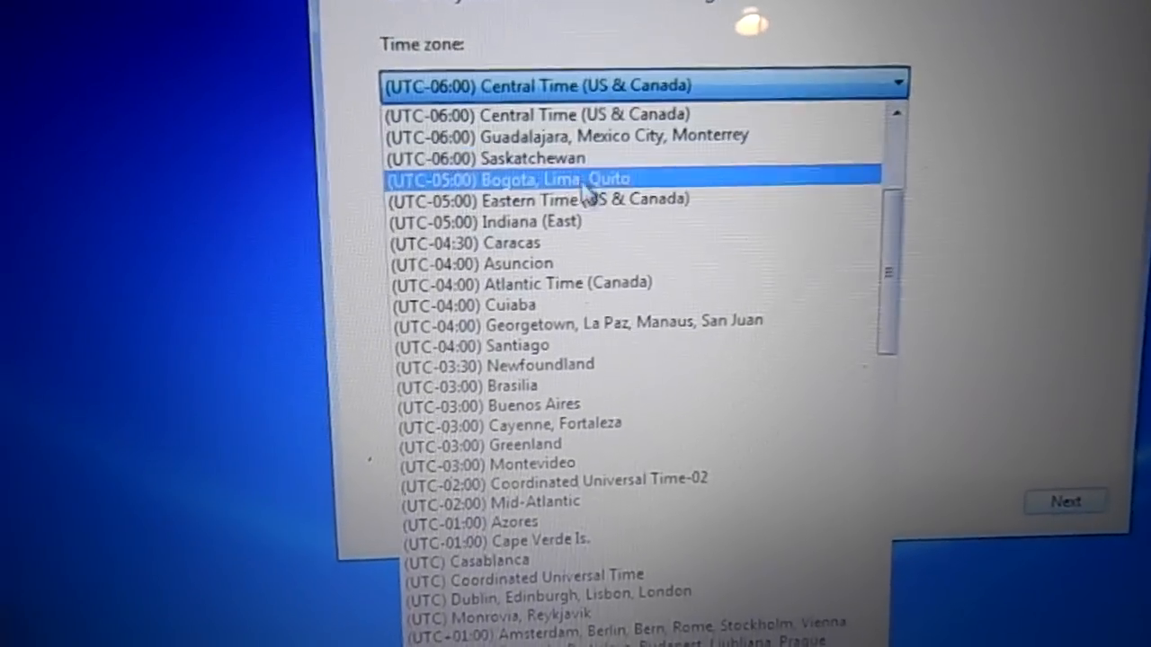
left_click(584, 207)
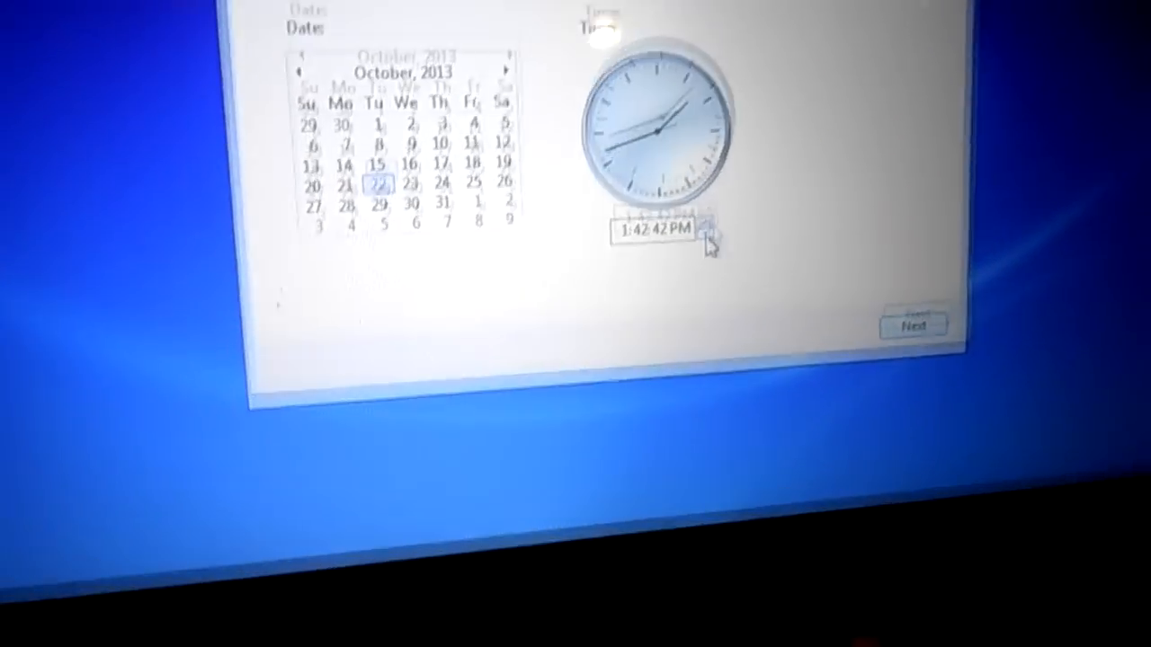
Set the clock to 10:42 AM and accept the date and time settings.
left_click(717, 140)
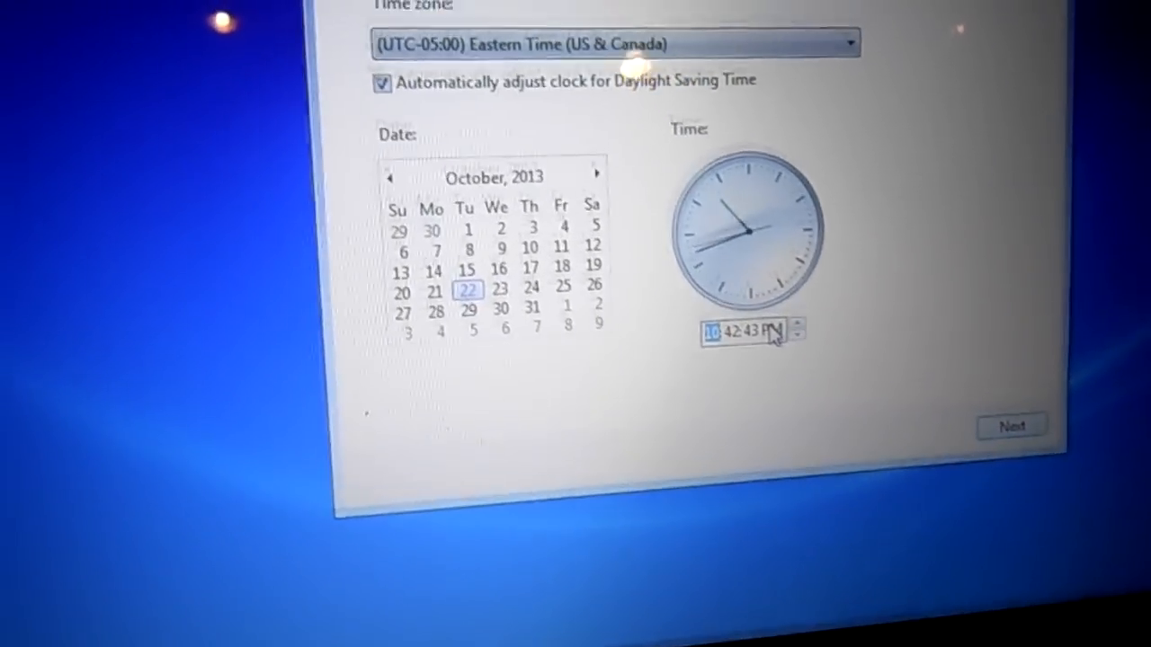
left_click(720, 312)
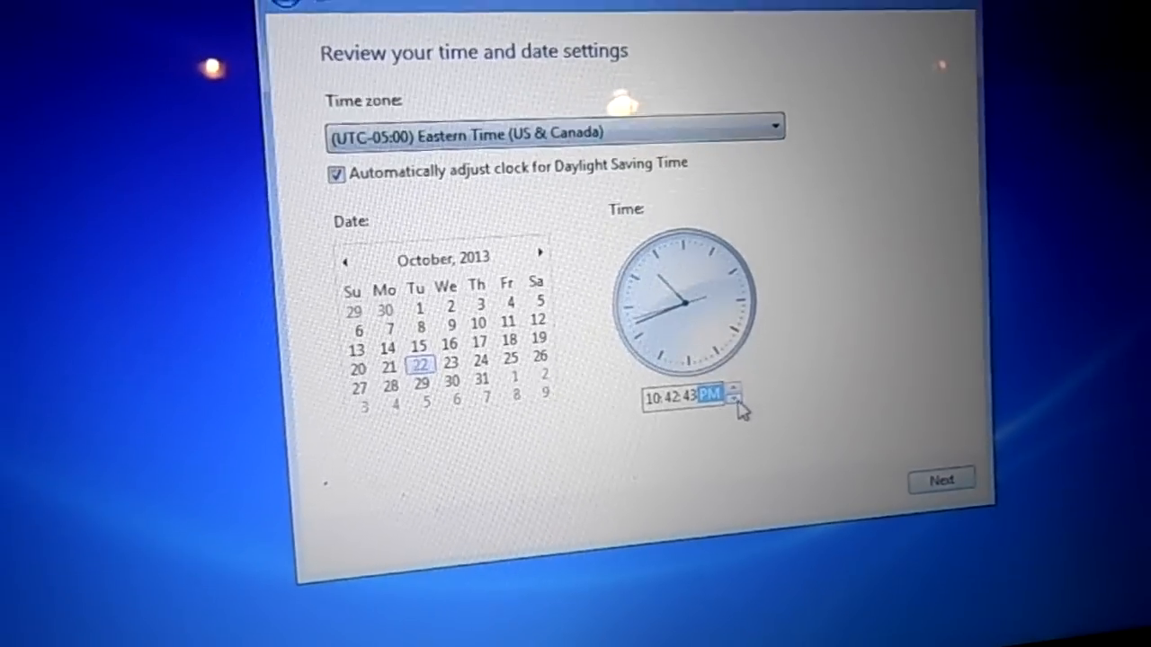
left_click(723, 403)
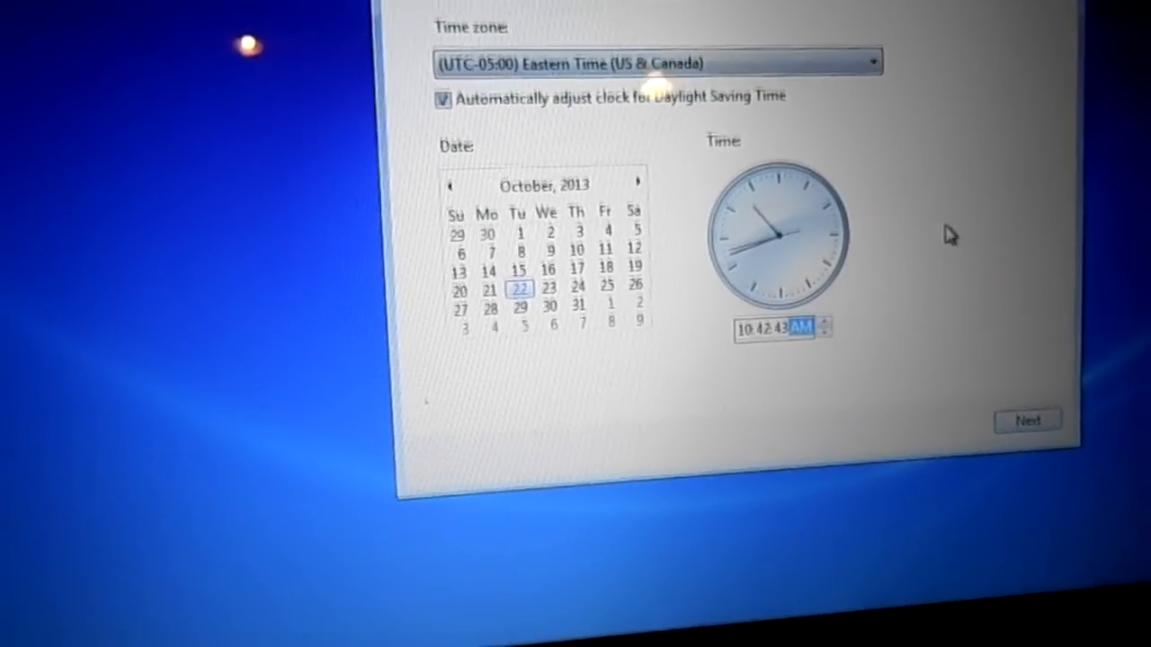
left_click(984, 429)
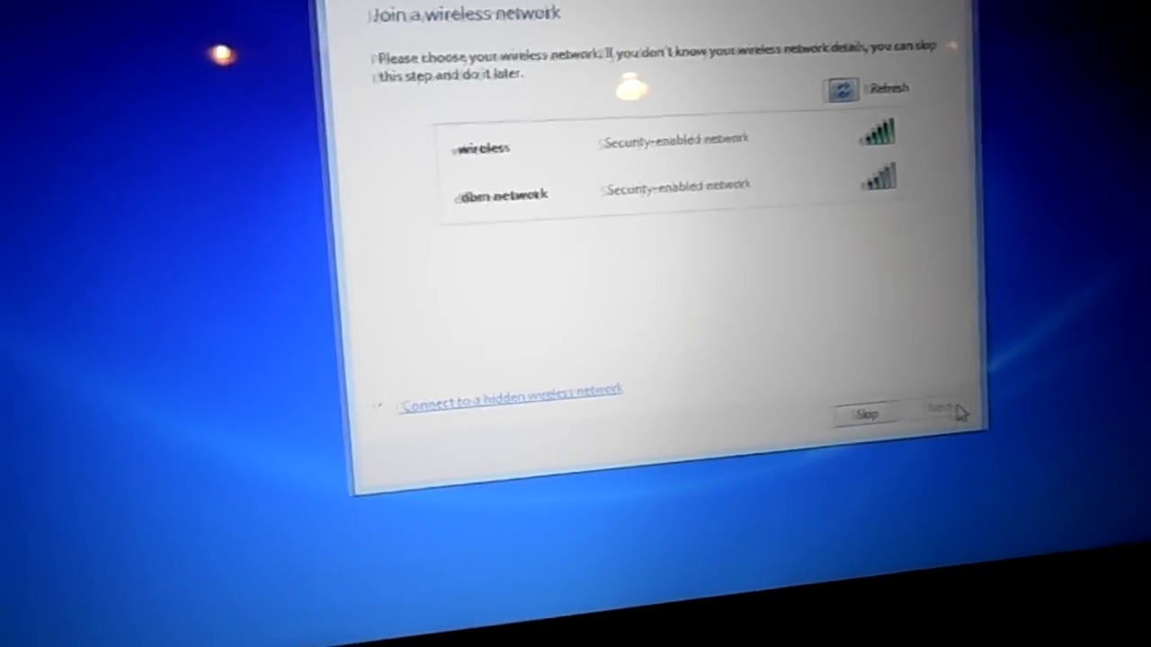
Skip joining a wireless network and mark the location as a Work network.
left_click(890, 451)
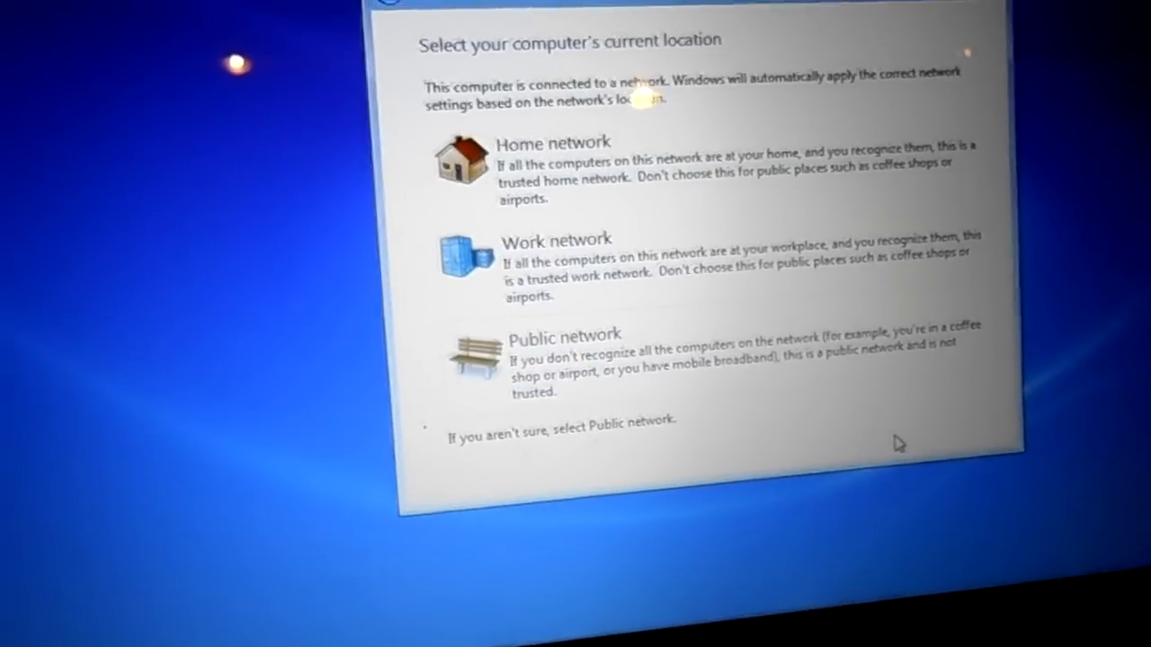
left_click(591, 292)
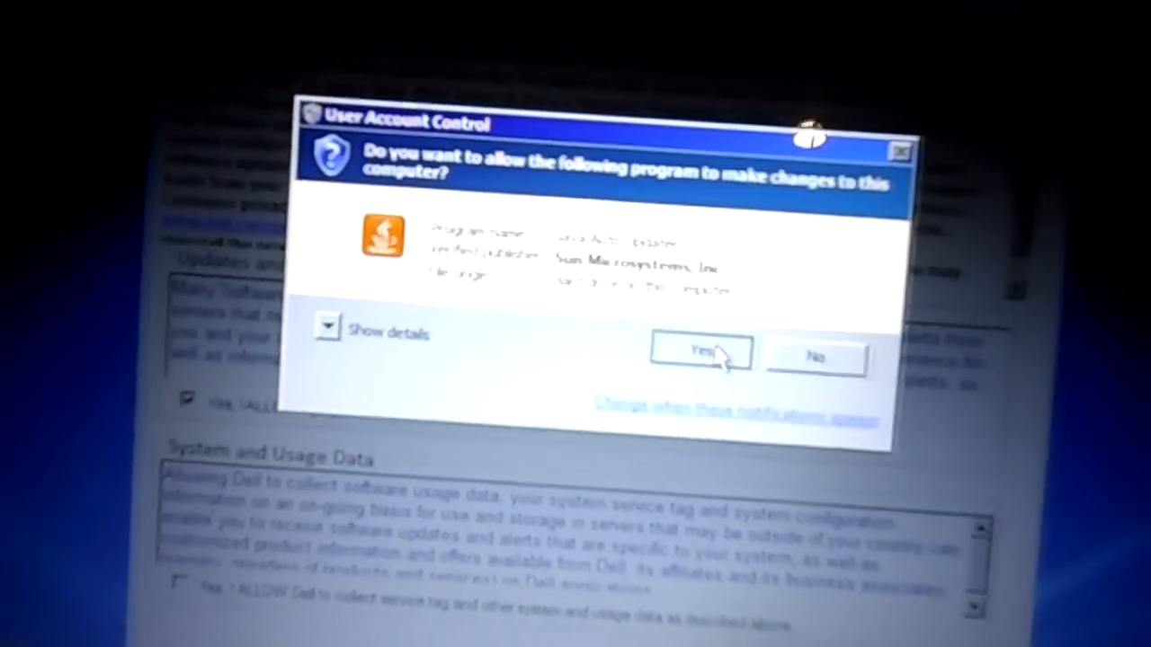
Allow the Sun Microsystems updater's changes in the User Account Control prompt.
left_click(685, 319)
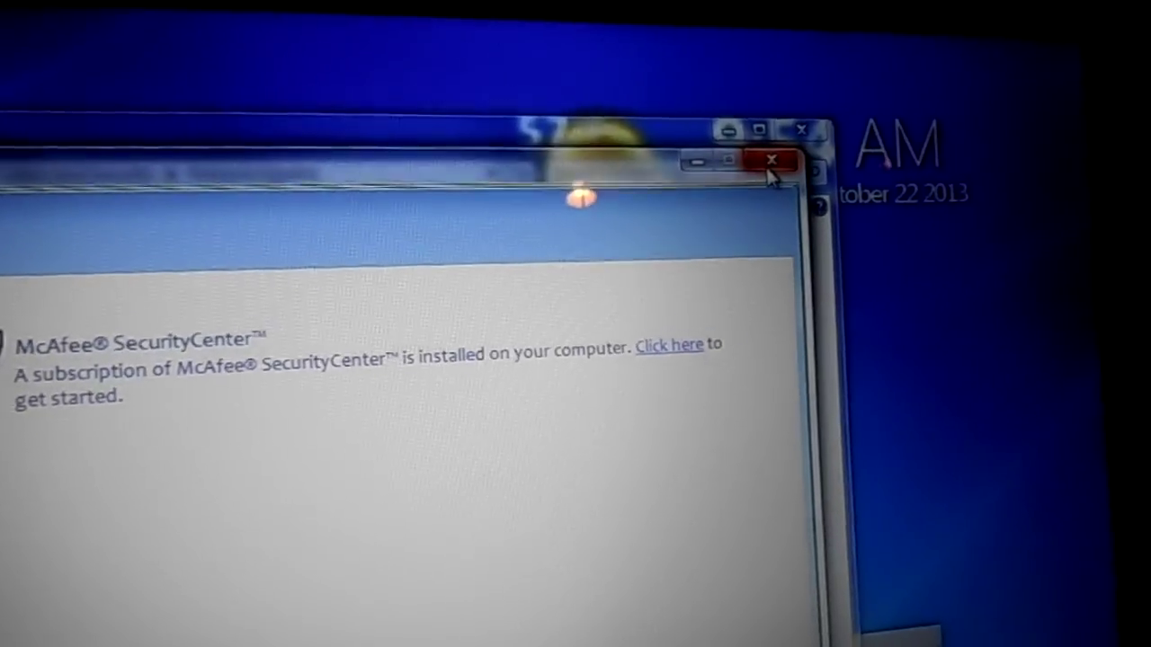
Close the Dell Getting Started Guide and cancel the Dell Stage update.
left_click(779, 144)
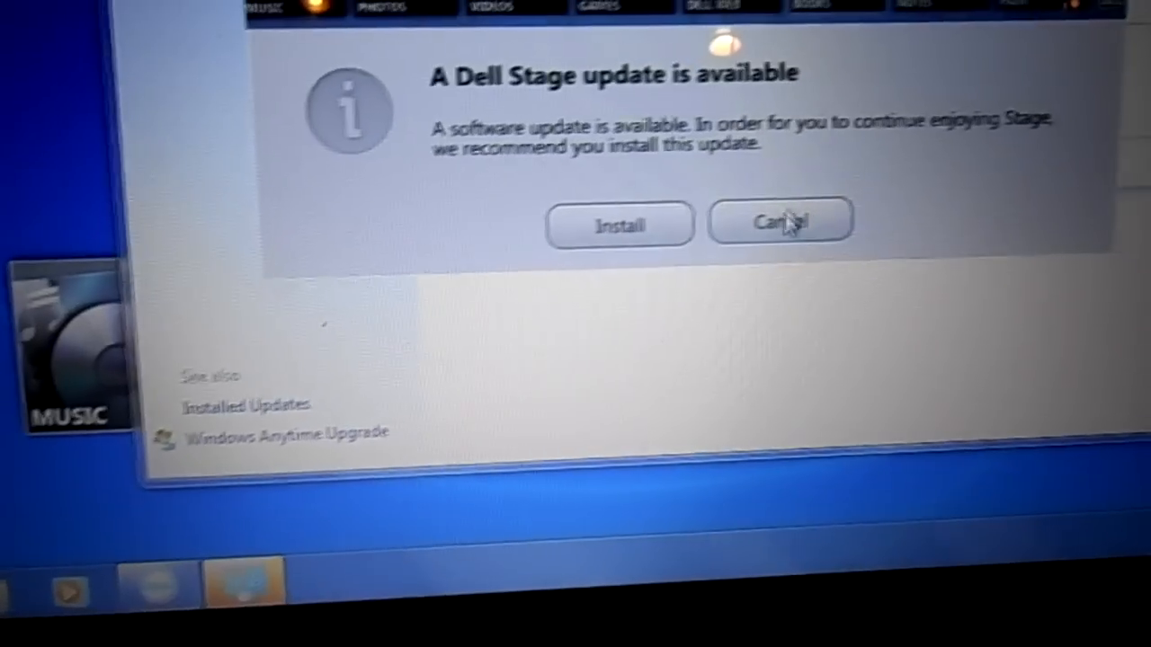
left_click(789, 239)
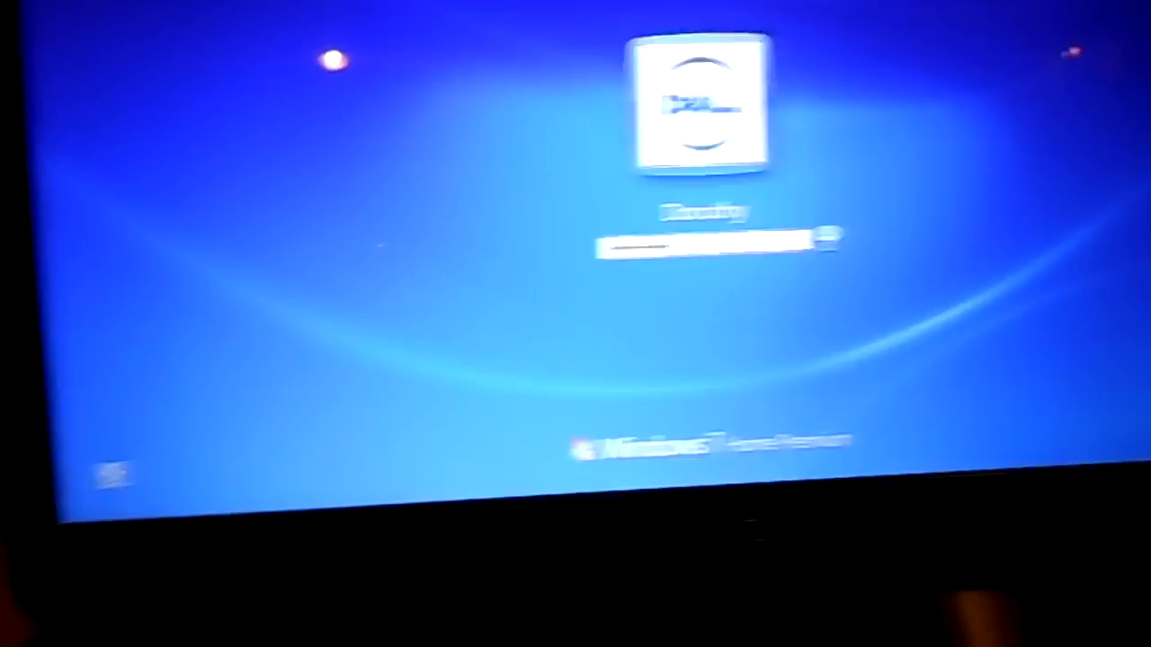
Submit the login password to reach the Windows 7 desktop with McAfee registration showing.
key("Return")
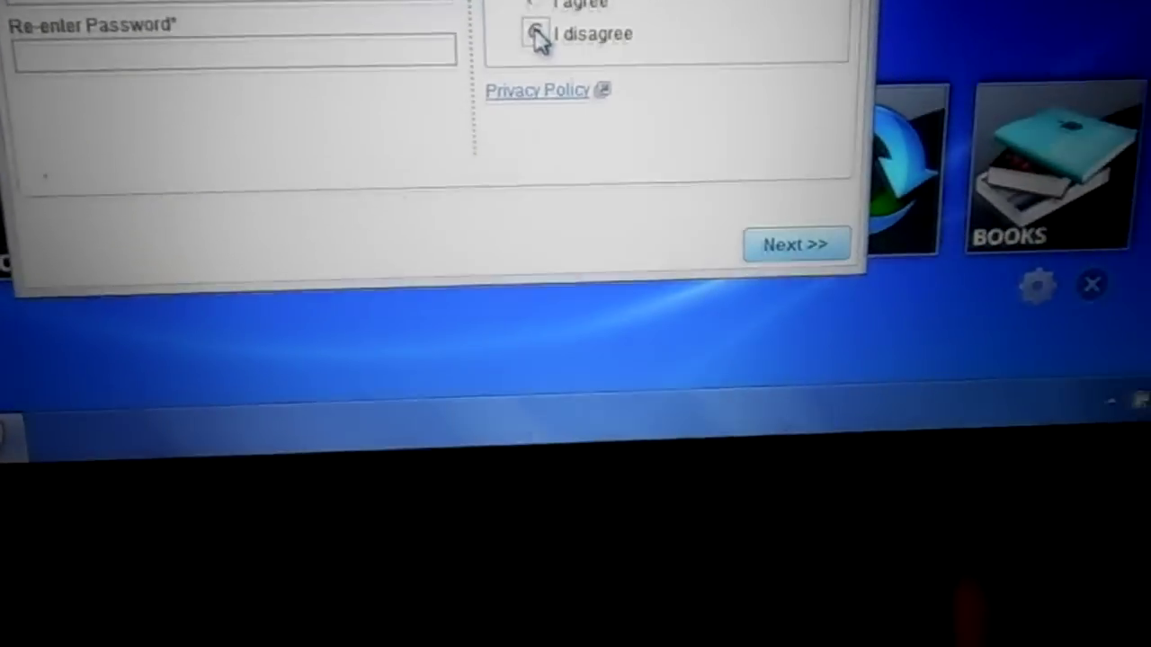
Decline the McAfee licence, close the activation window, and launch the Dell recovery media prompt.
left_click(539, 36)
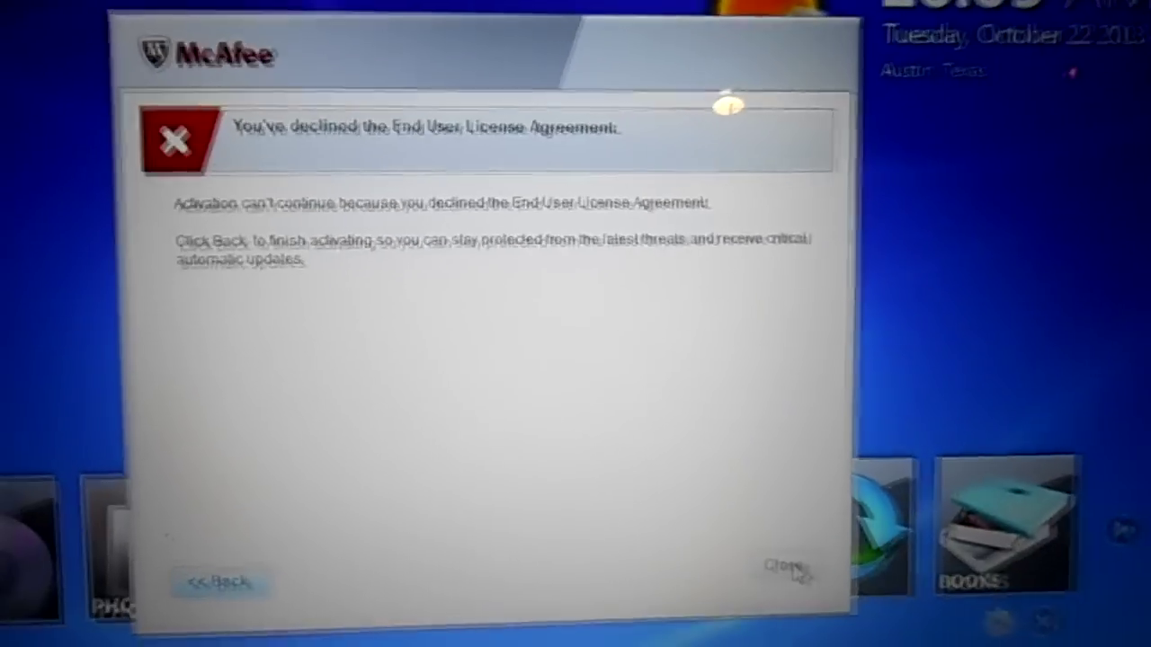
left_click(604, 587)
left_click(836, 584)
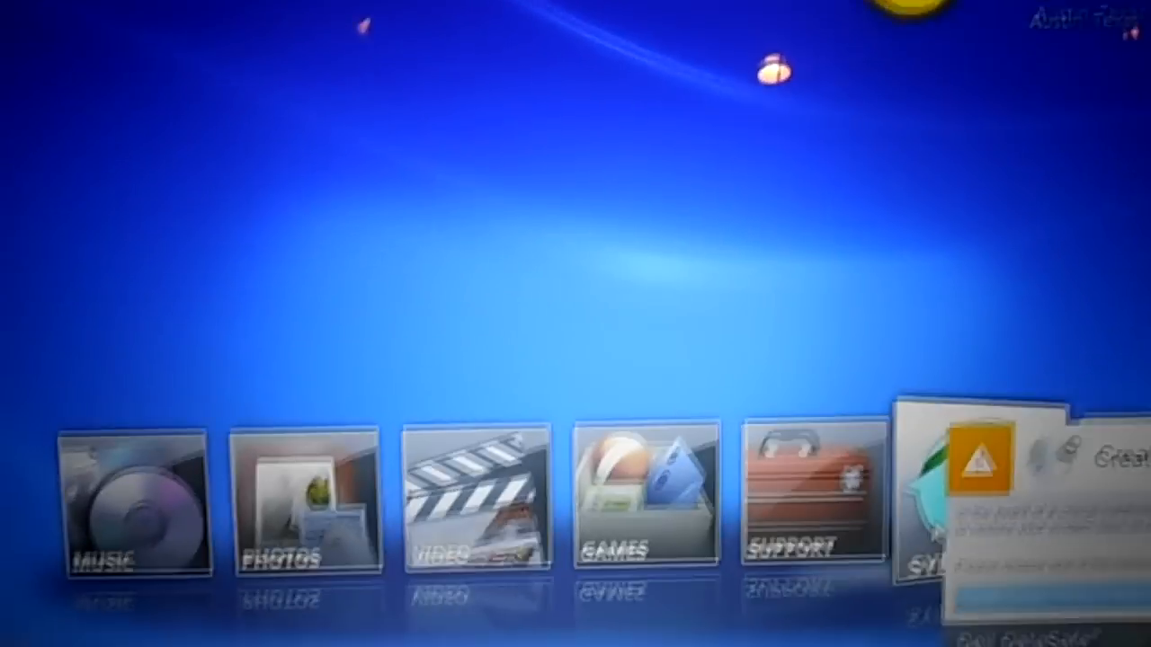